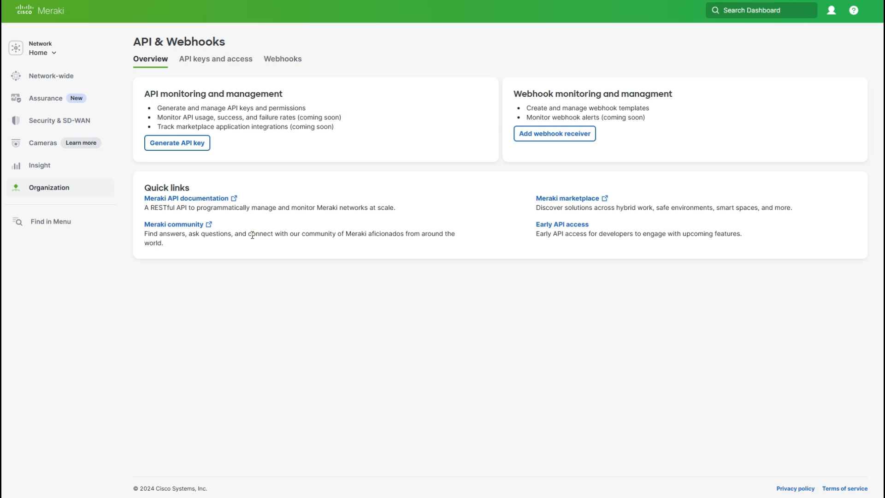
Step: Generate a personal API key in the Meraki dashboard, copy it, and confirm that it has been stored
click(184, 143)
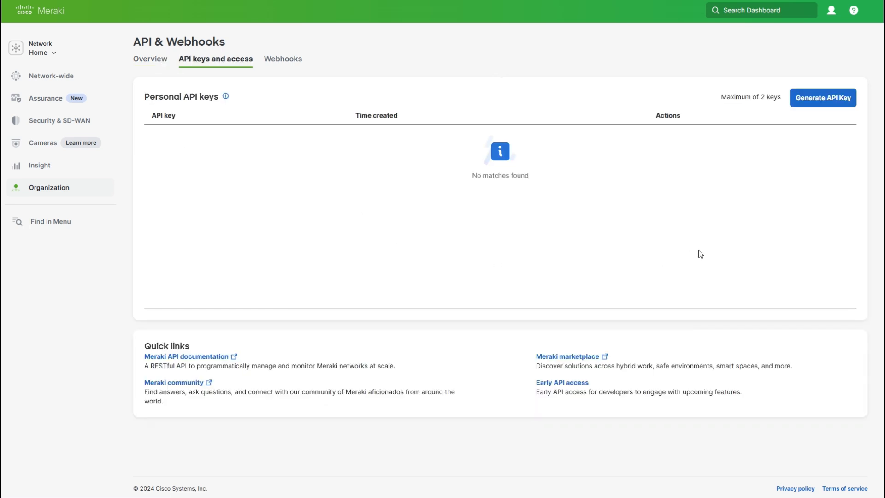
click(819, 107)
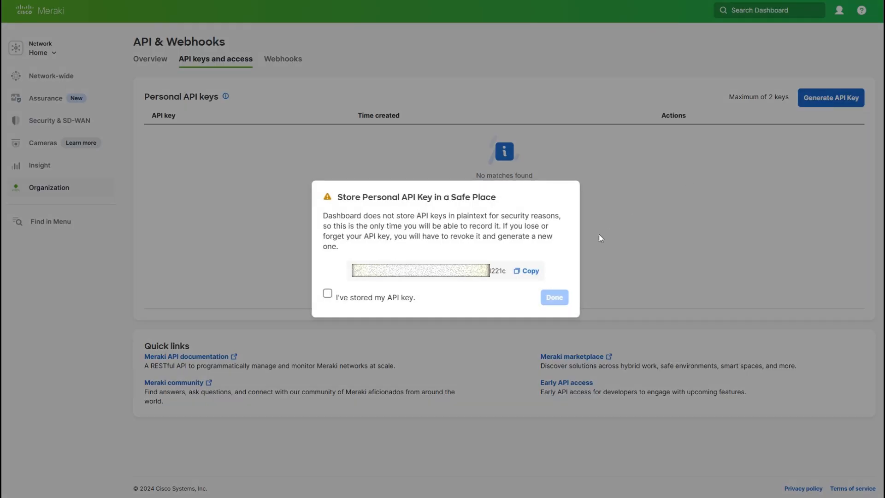
click(535, 274)
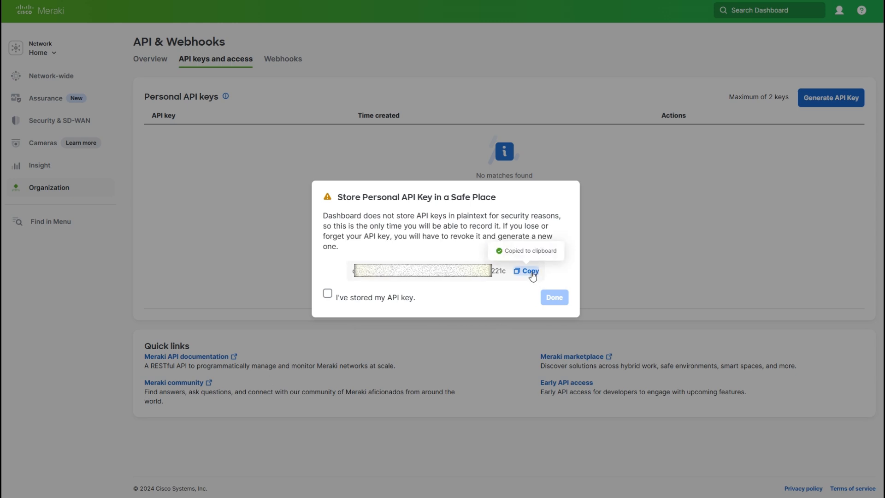
click(328, 295)
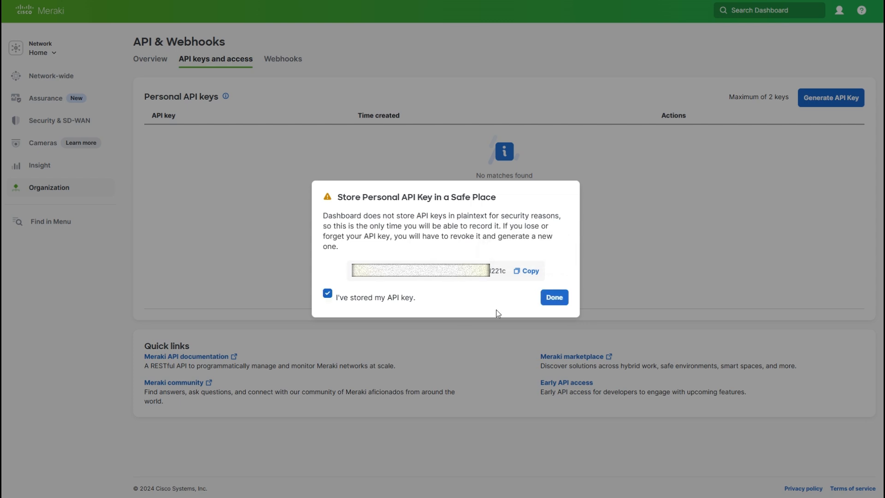
click(555, 299)
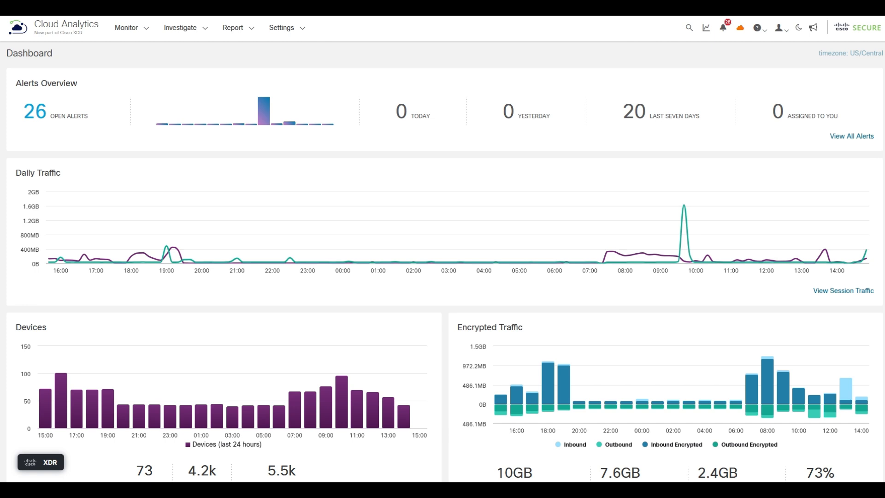
Step: Switch to Cloud Analytics and open the form for a new Meraki integration
click(288, 29)
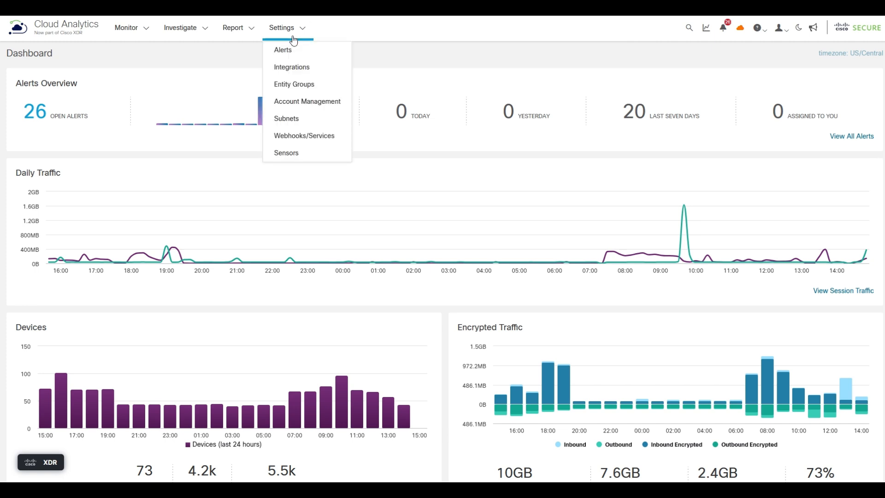
click(308, 73)
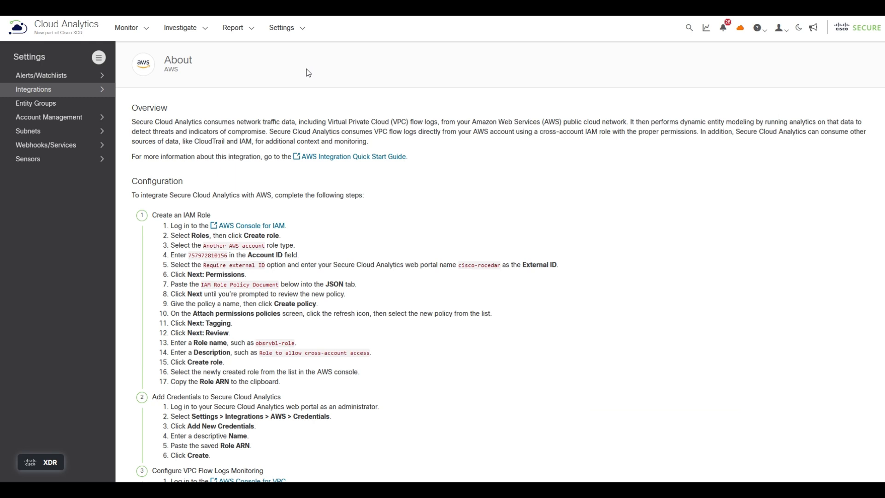
click(87, 93)
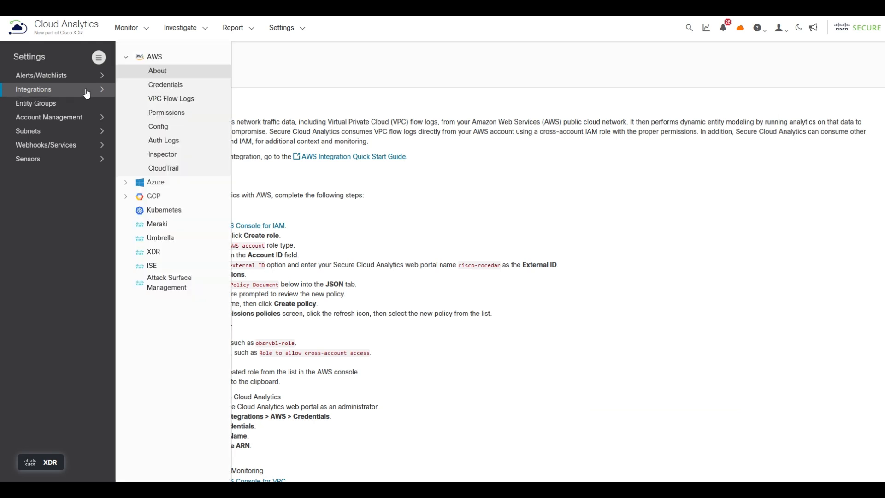
click(158, 225)
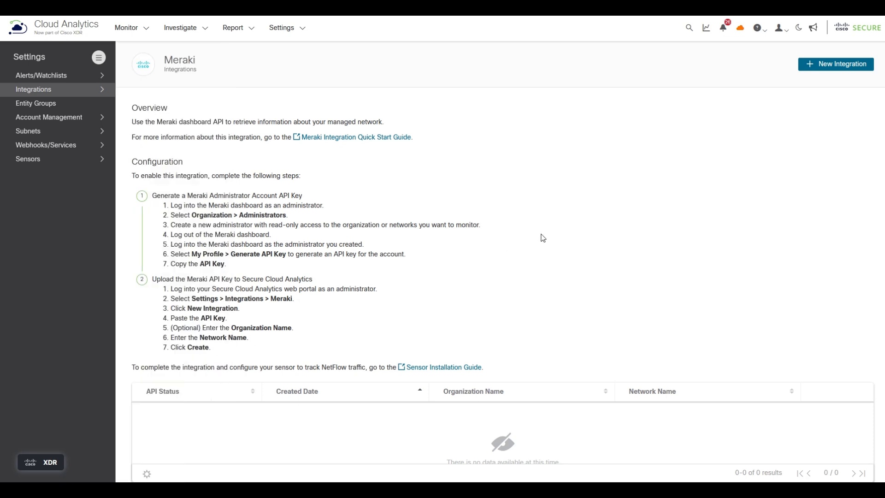
click(823, 71)
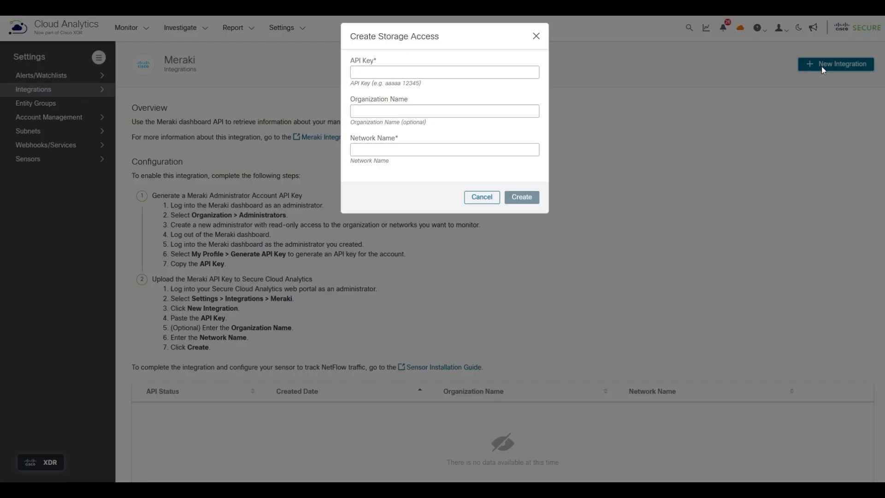
Step: Create the Meraki integration with the copied API key, organization name "Lab Environment" and network name "Home"
click(494, 72)
key(ctrl+v)
click(425, 110)
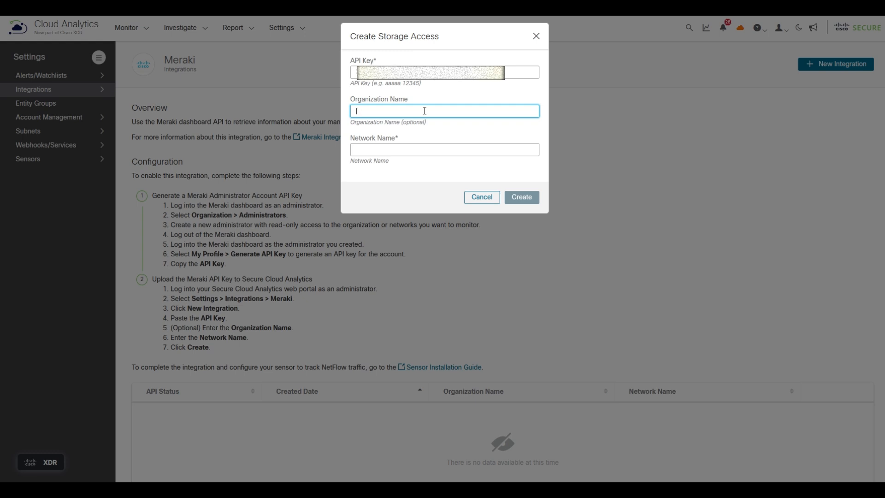
text(Lab Environment)
key(Tab)
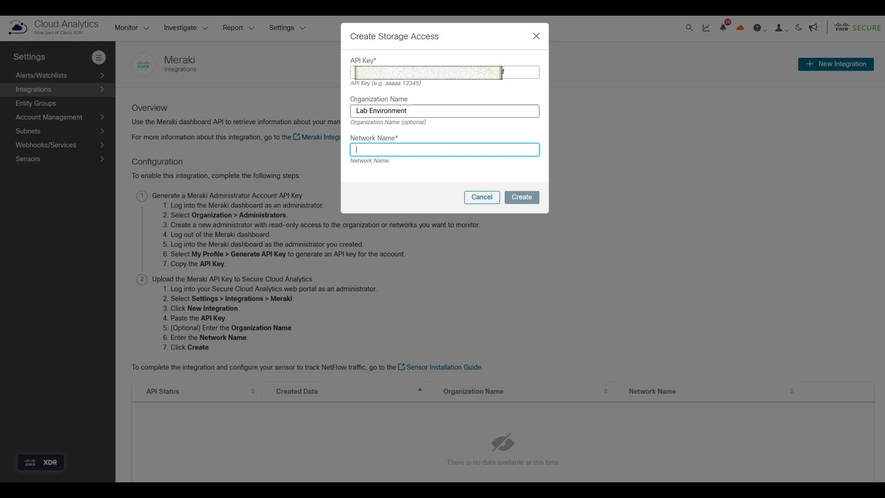
text(Home)
click(519, 198)
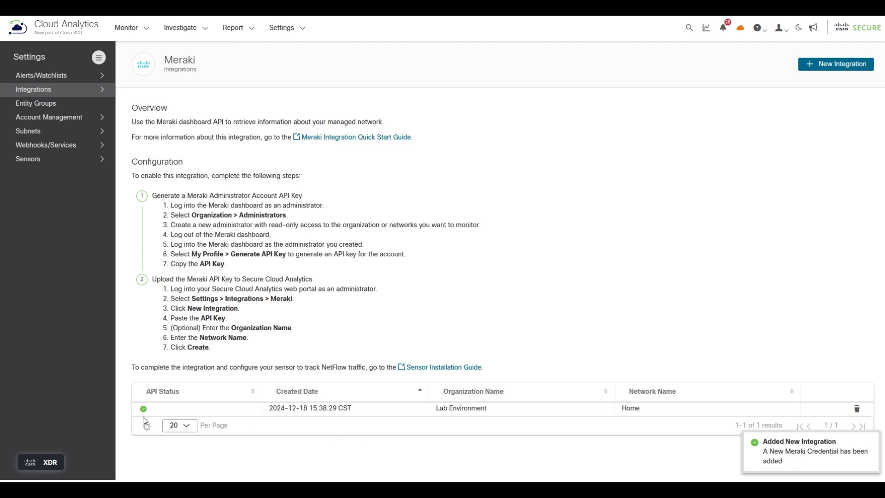
mouse_move(145, 414)
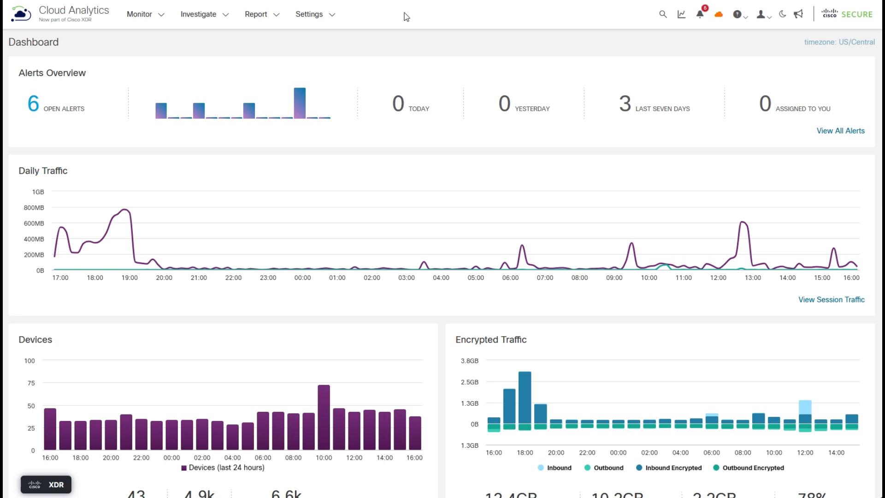
Step: Open the Event Viewer and filter the session traffic by the IP range 192.168.128.0/24
click(202, 16)
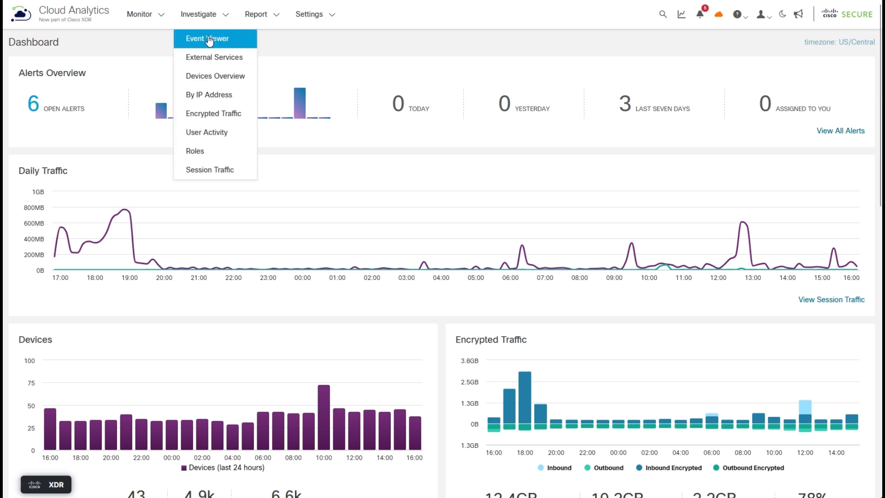
click(209, 40)
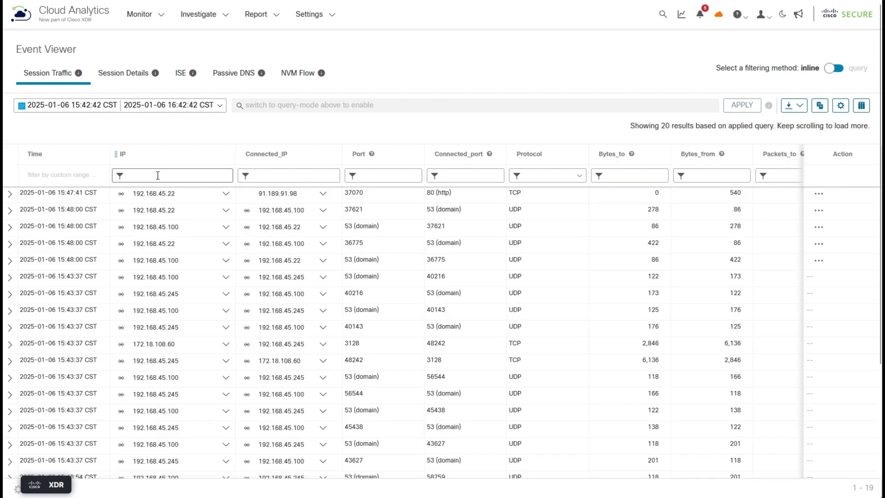
click(158, 176)
text(192.)
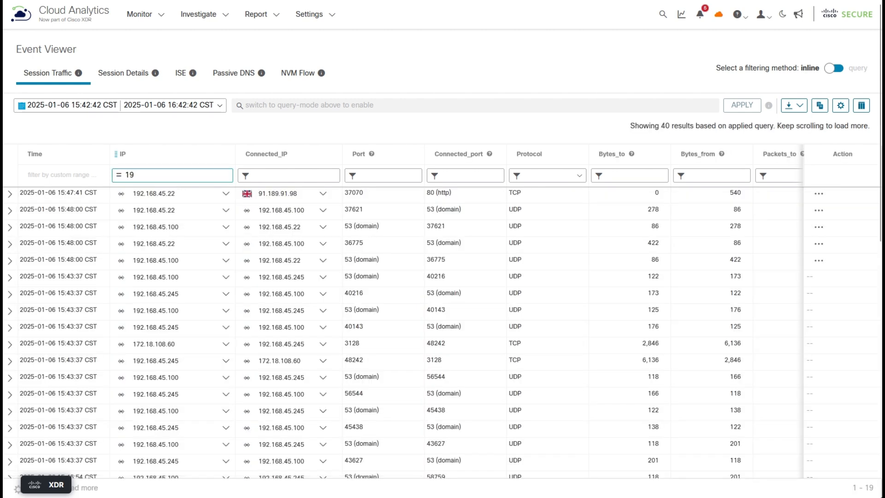
text(168.128.0/24)
key(Return)
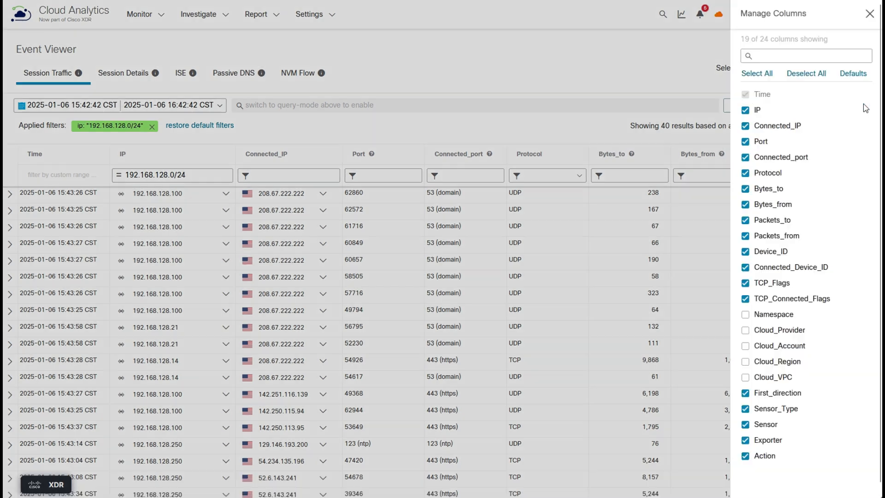
Step: Review the column choices for the session traffic table and open the device page for 192.168.128.100 from the first row
click(862, 105)
click(558, 66)
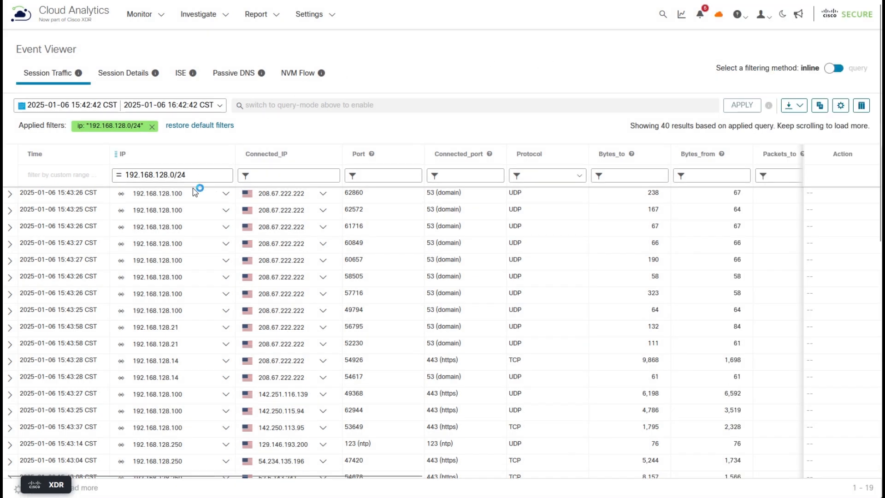
click(227, 194)
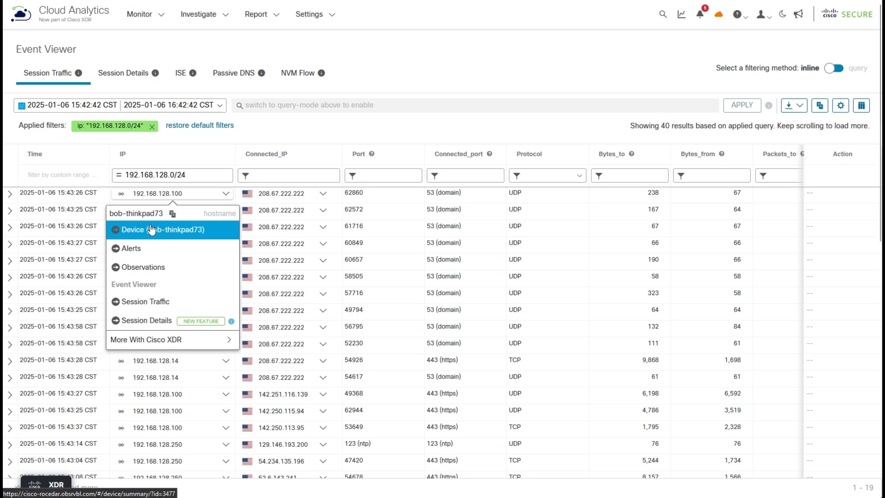
click(133, 231)
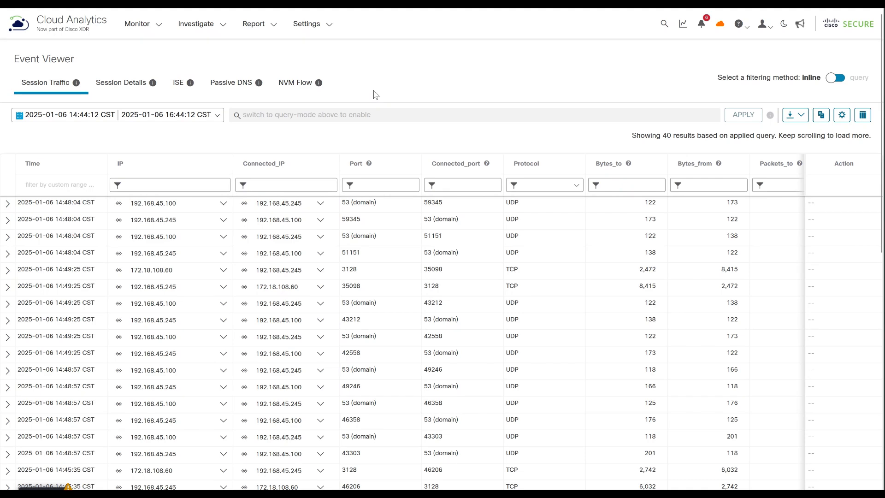
Step: Filter the session traffic by the IP range 192.168.58.0/24 and open the device page for 192.168.58.2 from the first row
click(186, 185)
text(192.16)
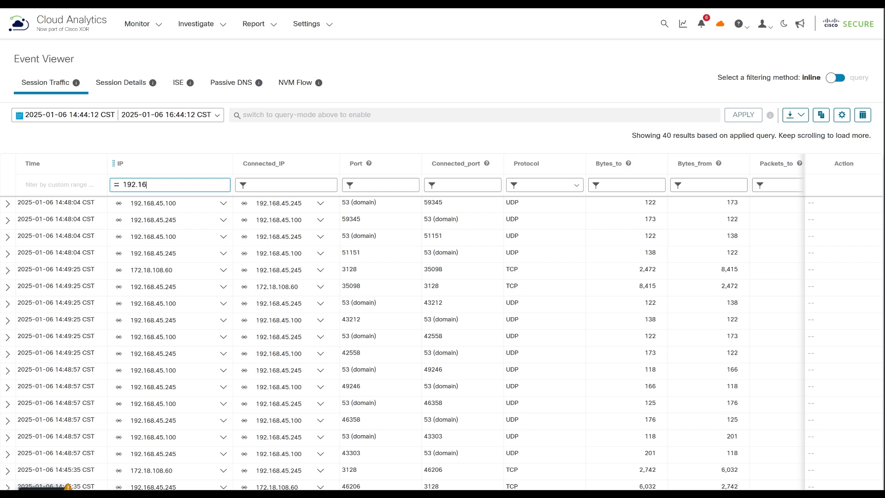
text(8.58.0/24)
key(Return)
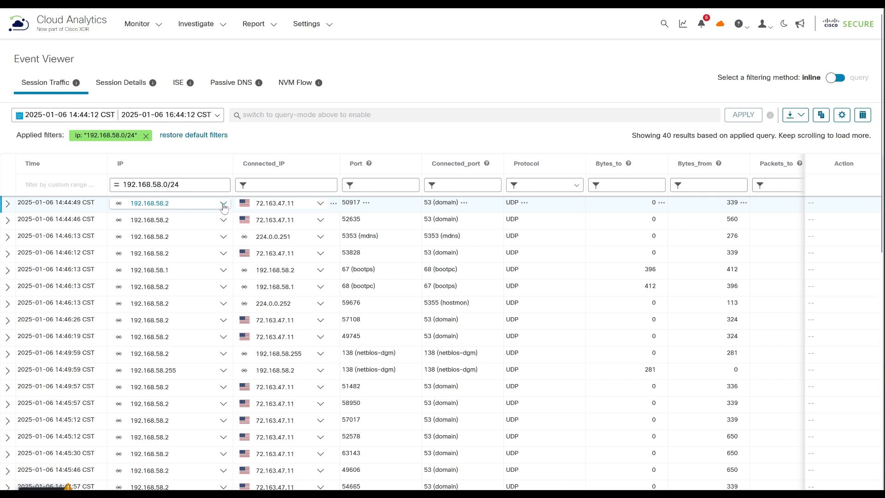
click(224, 206)
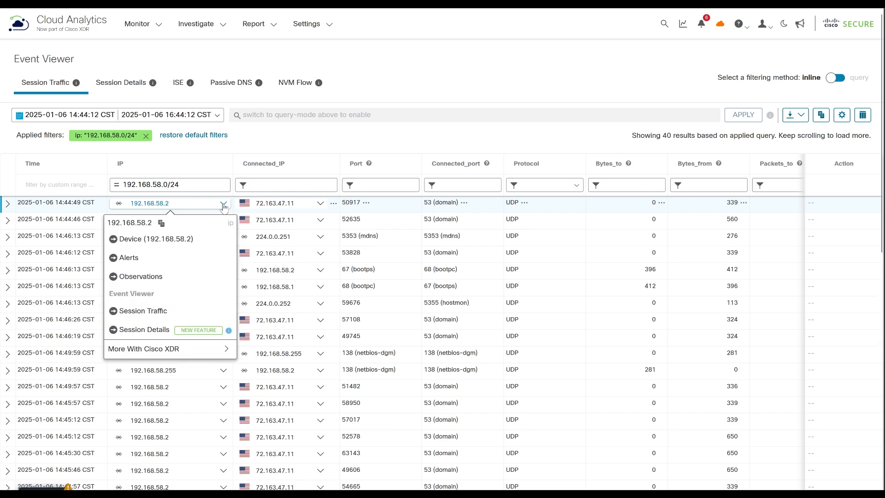
click(167, 244)
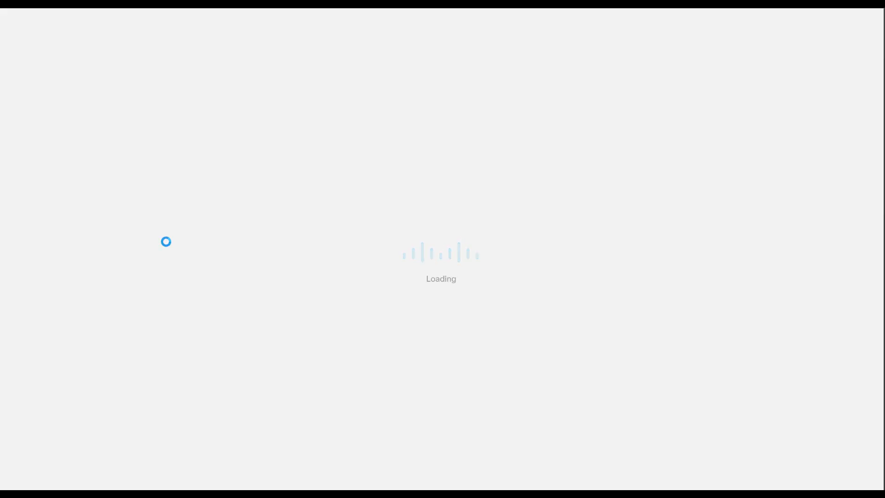